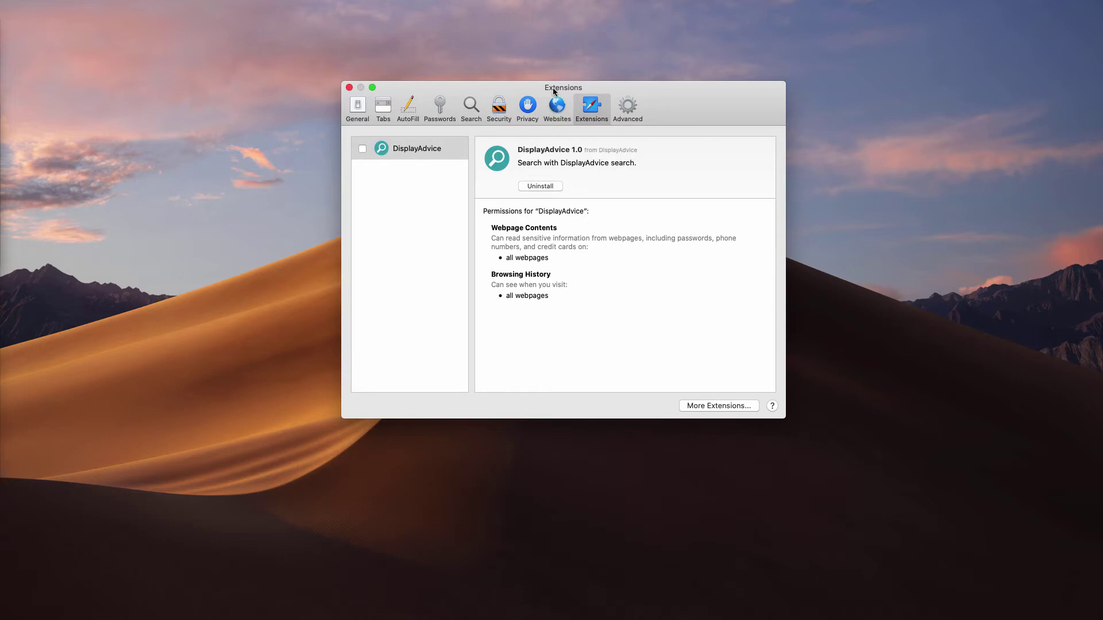
- Start uninstalling the DisplayAdvice extension and reveal its DisplayAdvice.app in Finder
drag(555, 92, 554, 90)
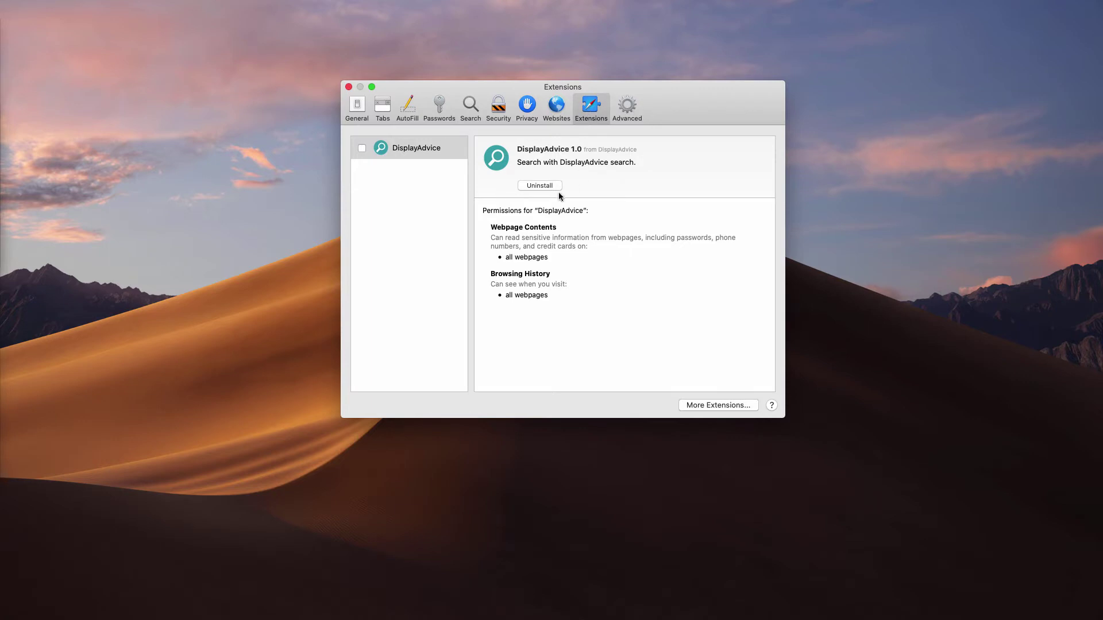
click(540, 185)
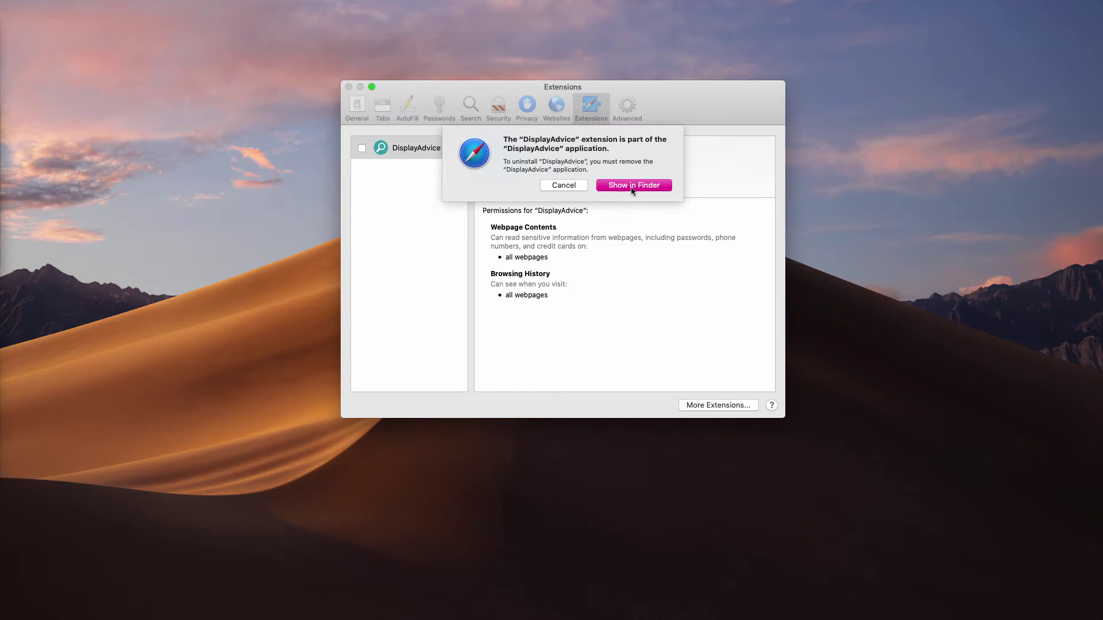
click(649, 187)
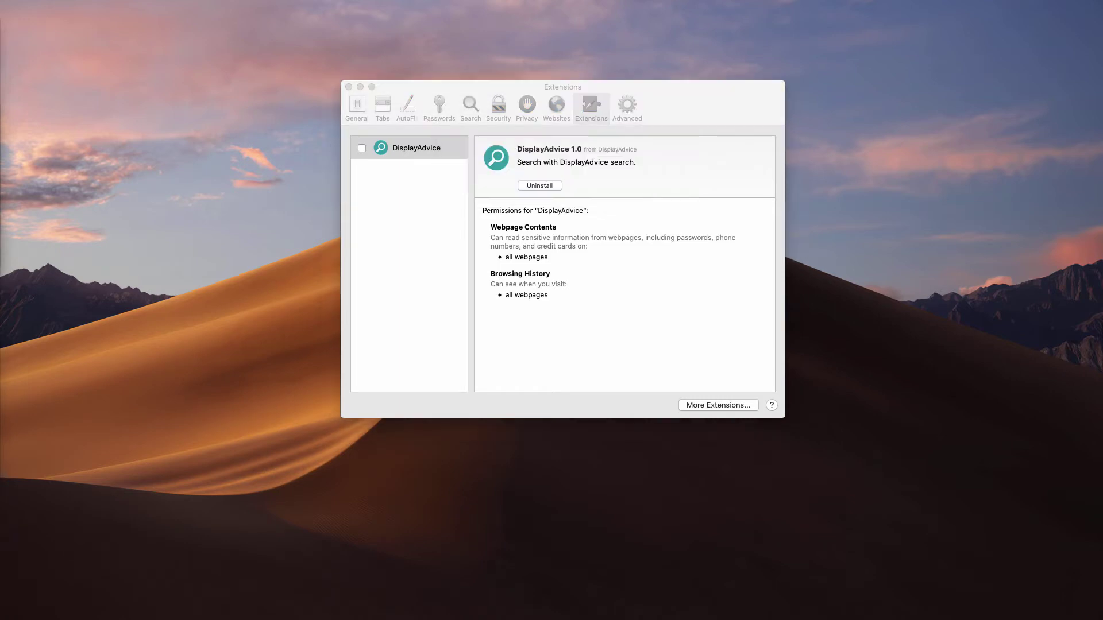
- Try moving DisplayAdvice.app from Downloads to the Trash, then dismiss the 'app is open' alert
drag(0, 69, 314, 69)
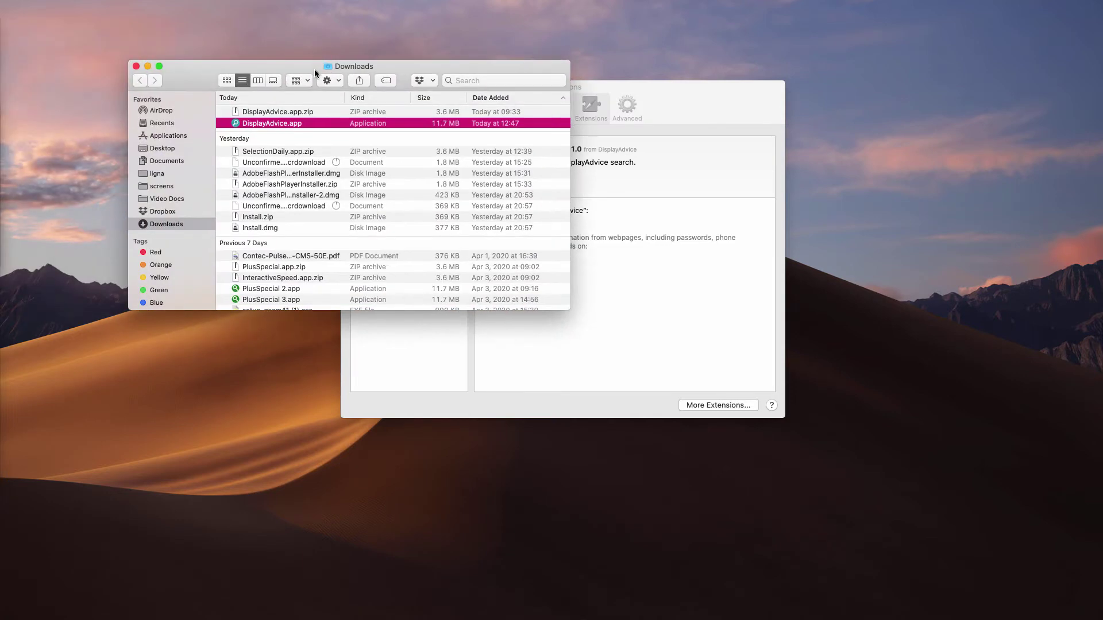
right_click(307, 123)
click(349, 159)
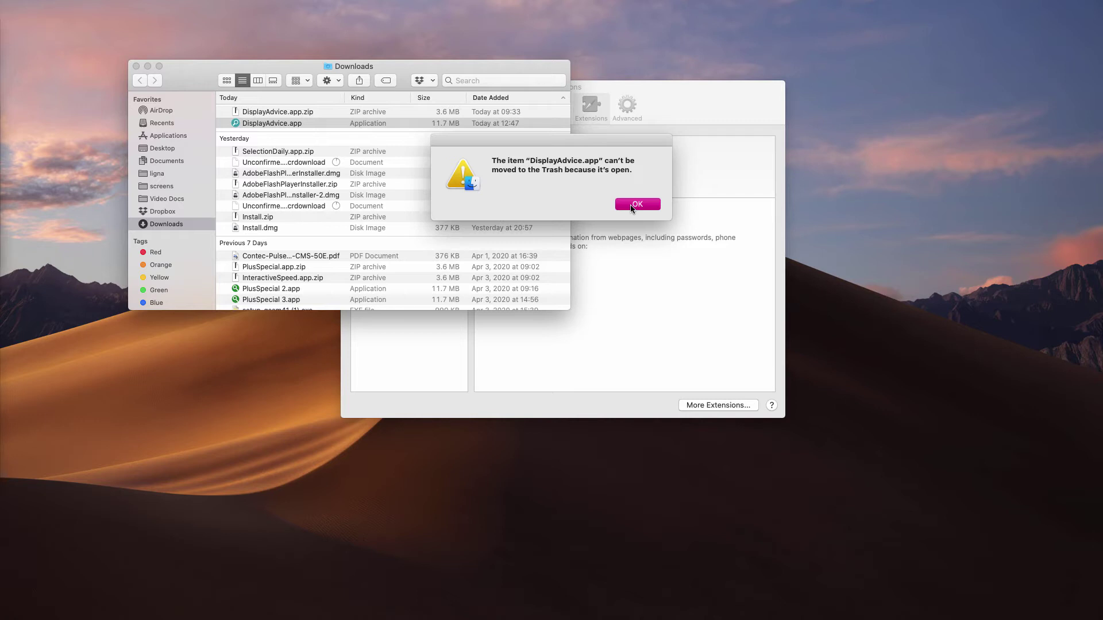
click(633, 206)
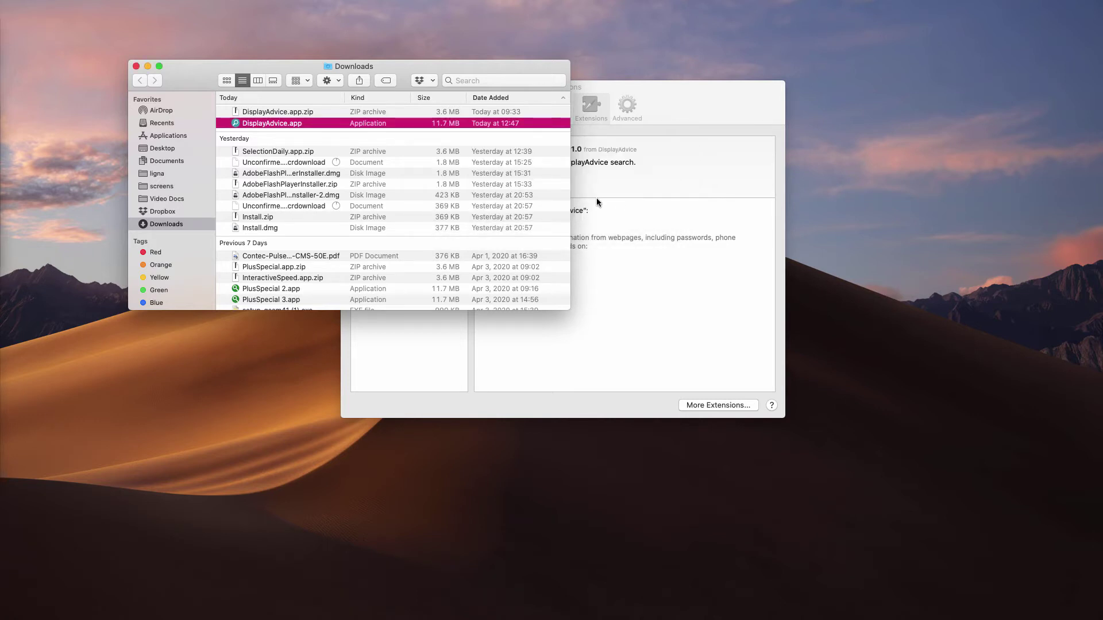
- Force quit the running DisplayAdvice app and close the Force Quit window
key(cmd+alt+Escape)
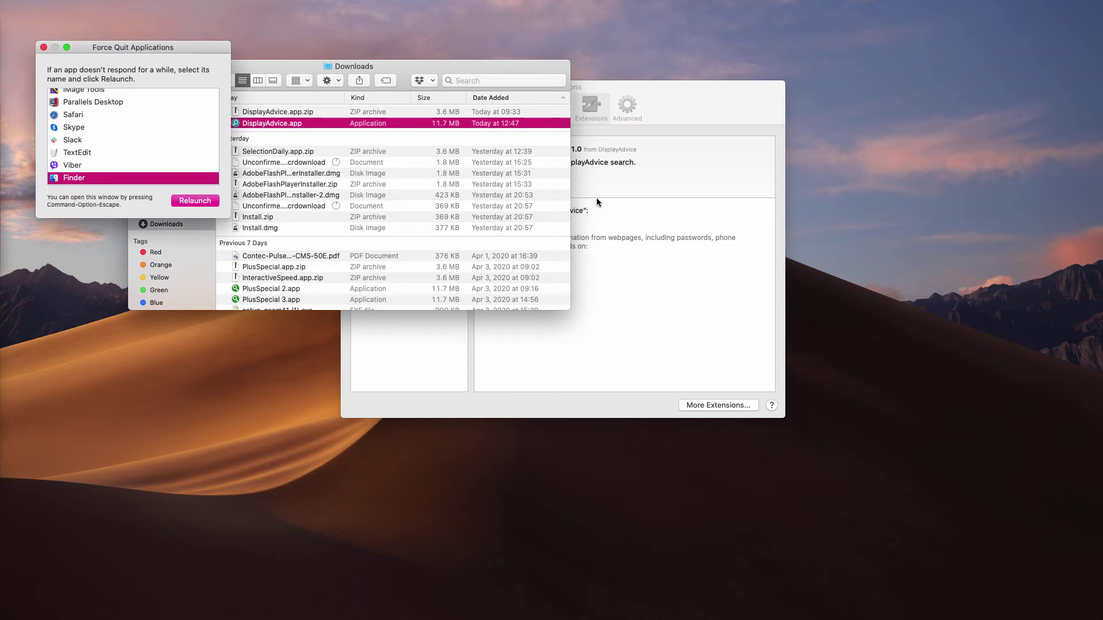
scroll(103, 146, up, 3)
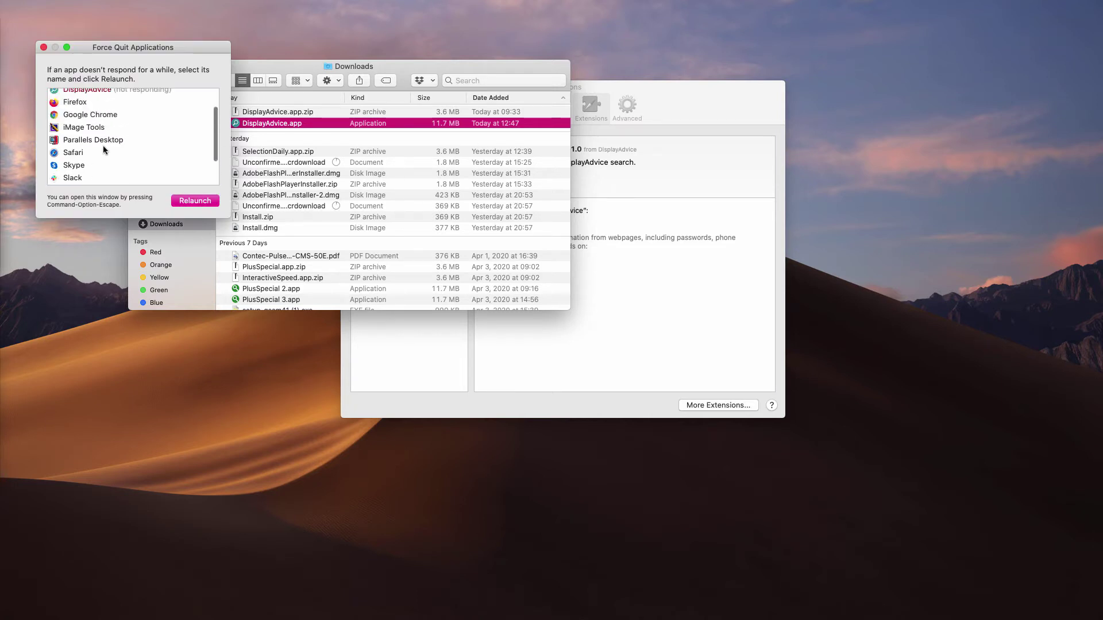
scroll(101, 136, up, 2)
click(99, 117)
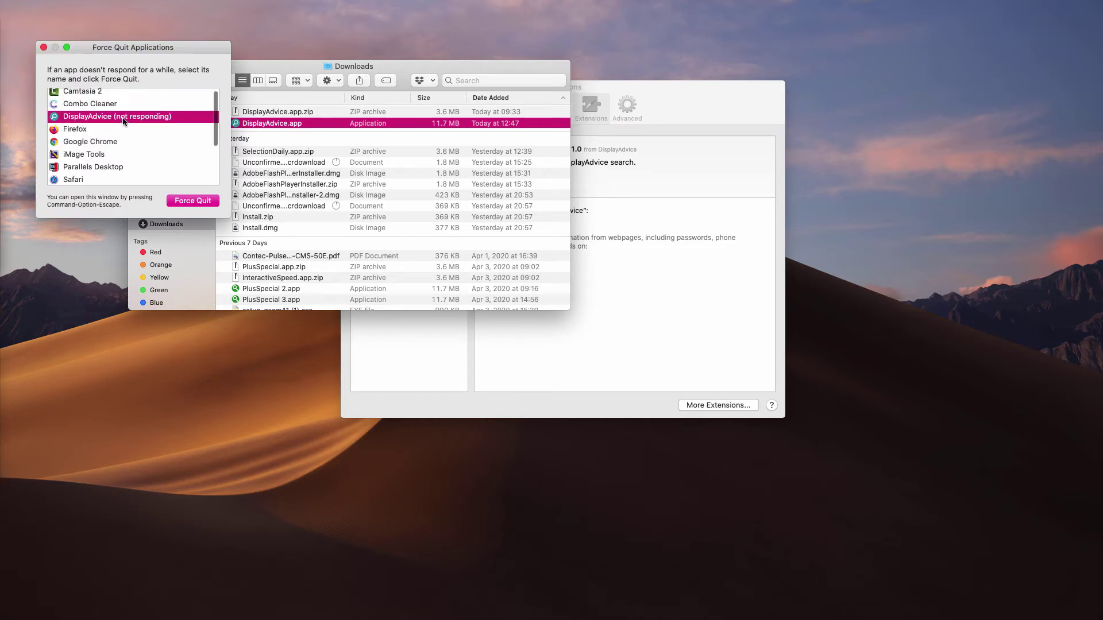
click(199, 202)
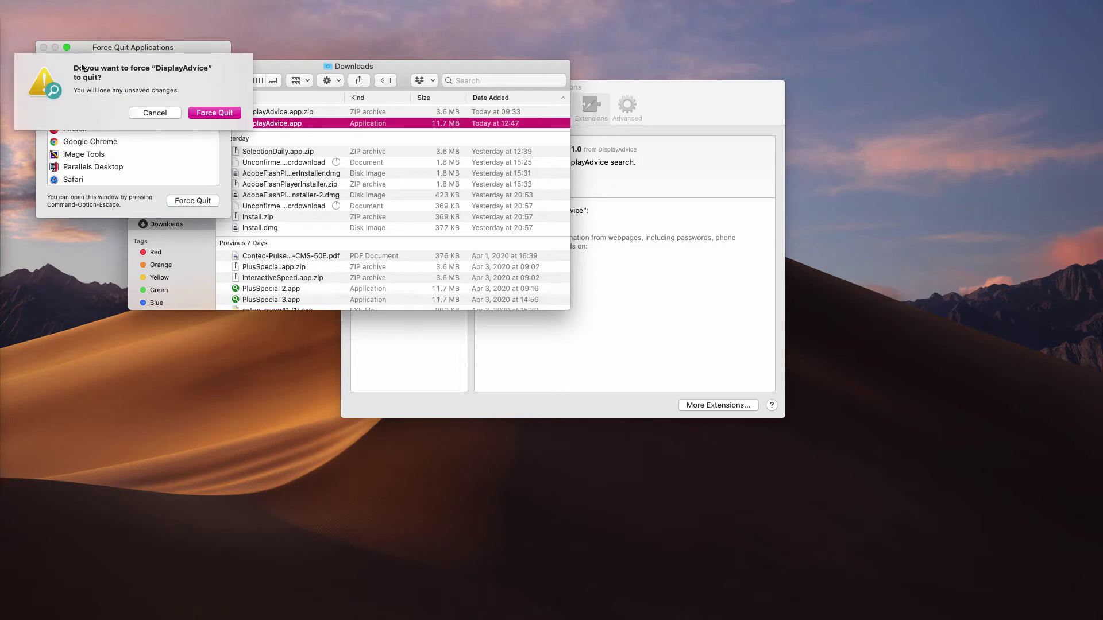
click(223, 115)
click(44, 48)
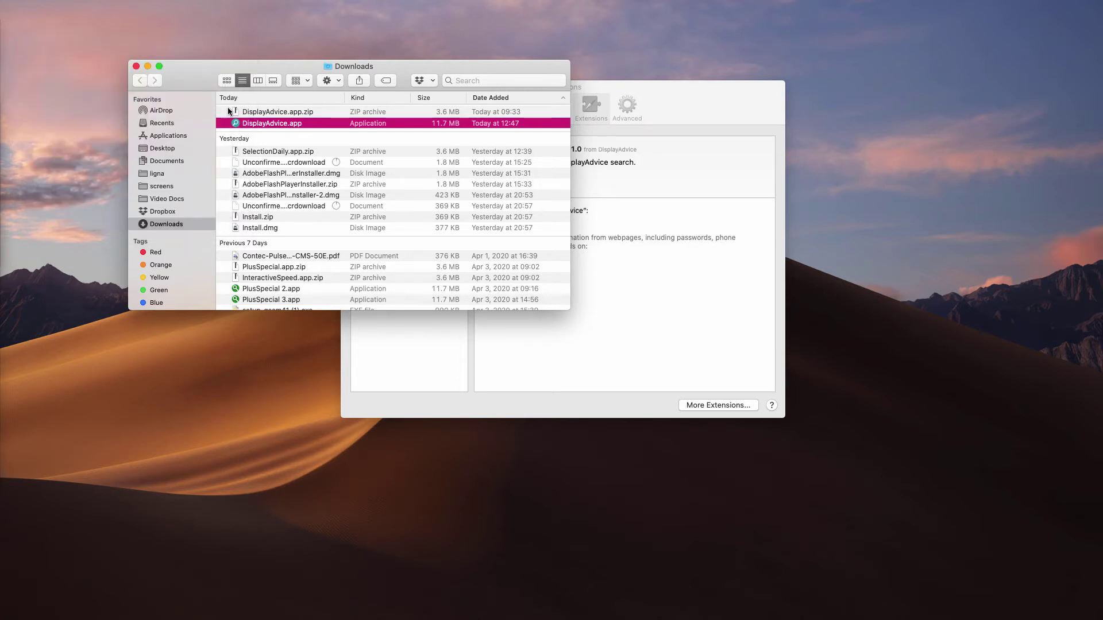
- Move DisplayAdvice.app to the Trash, close Downloads, and return to Safari's extension preferences
right_click(287, 129)
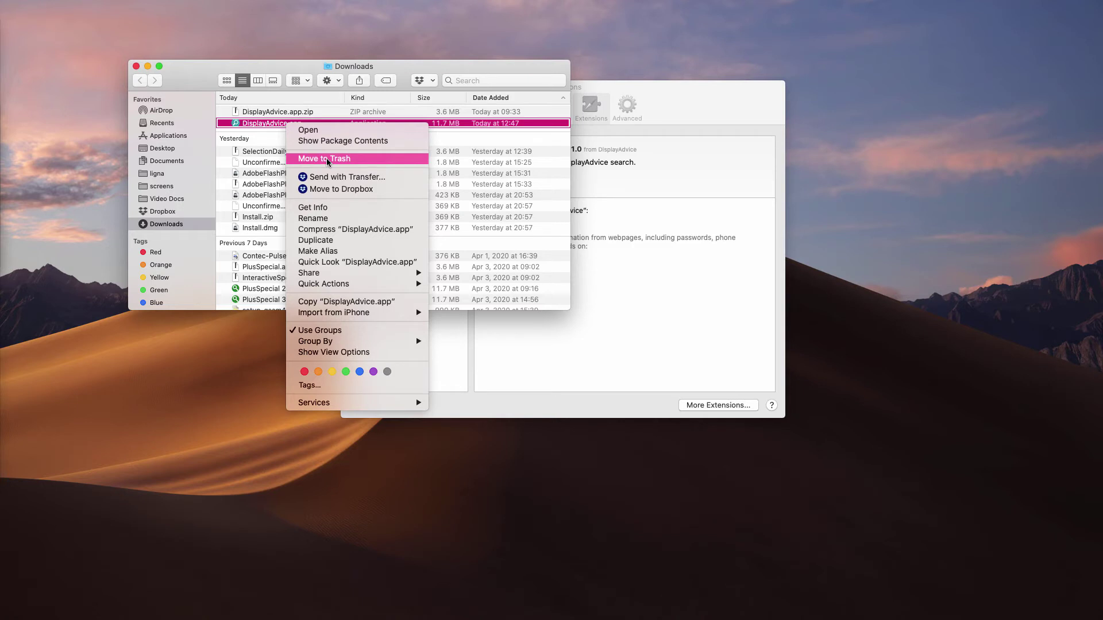
click(327, 159)
click(137, 66)
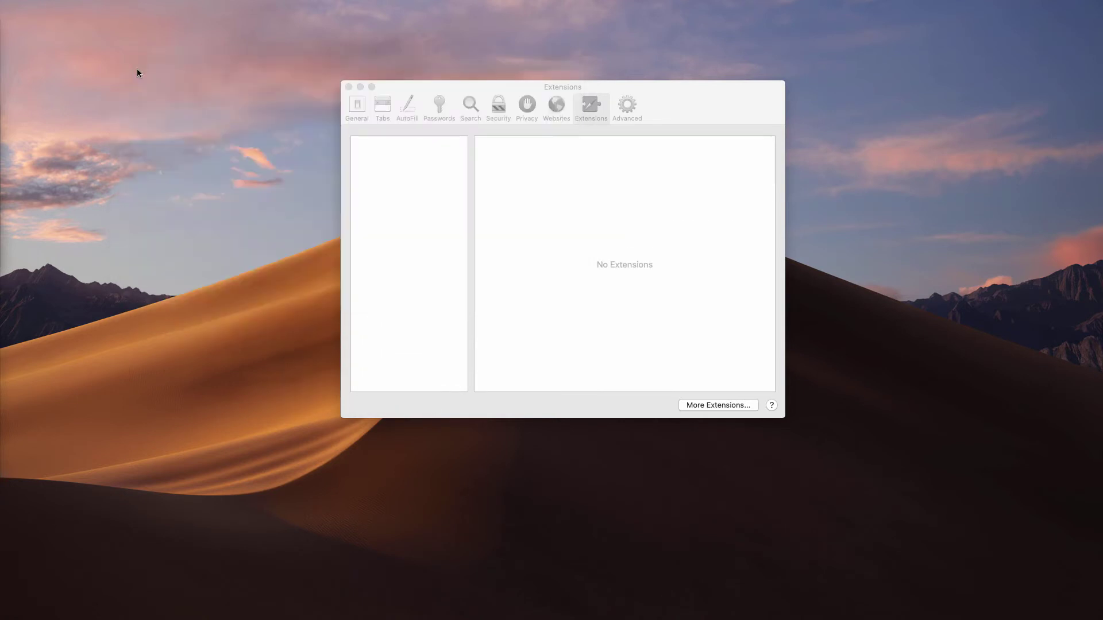
click(506, 221)
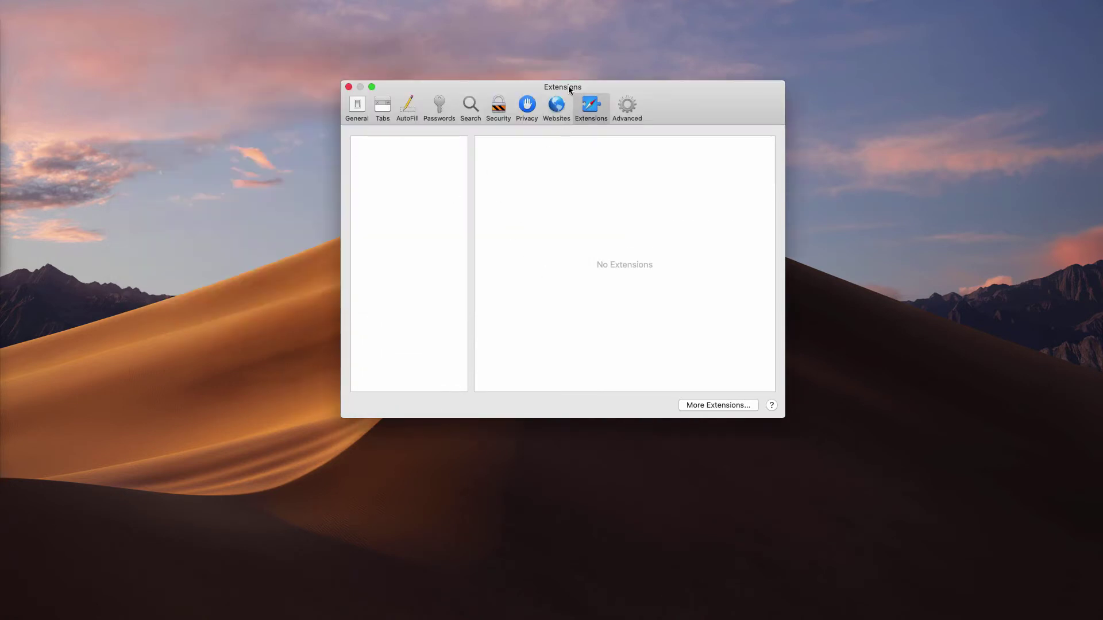
- Select Chrome's address bar to show the full combocleaner.com address
drag(568, 86, 569, 85)
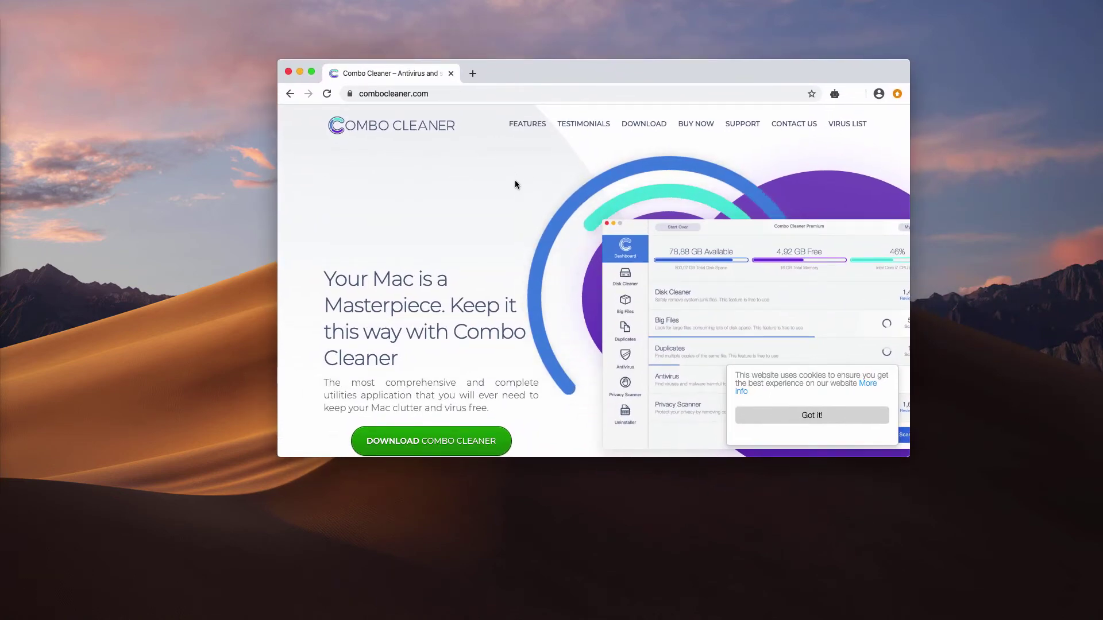
scroll(521, 229, down, 1)
scroll(521, 229, down, 2)
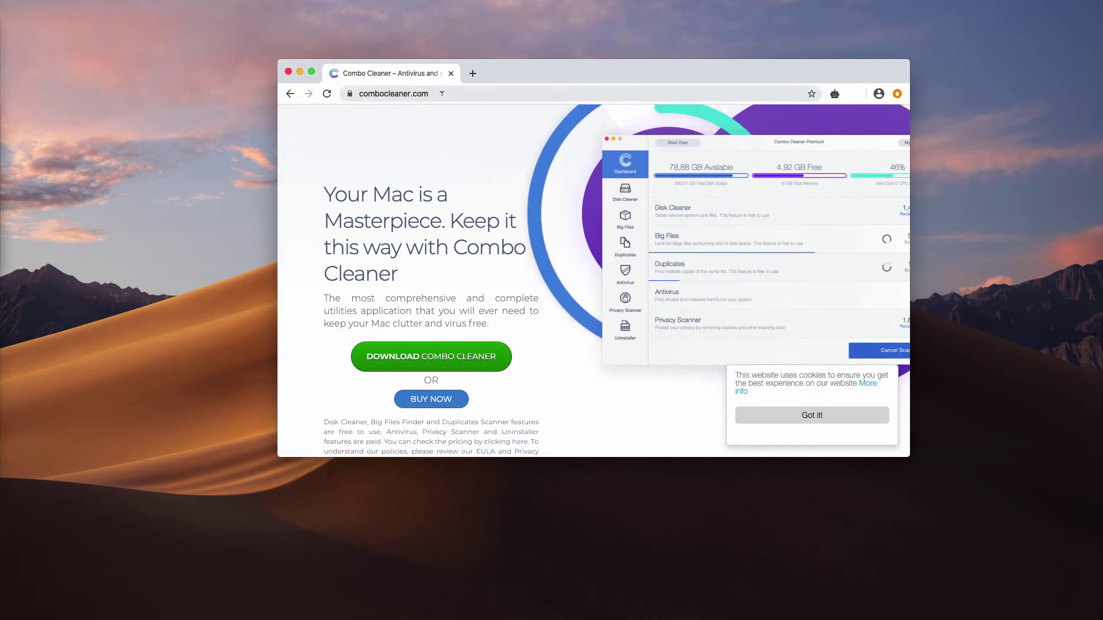
click(414, 93)
click(405, 93)
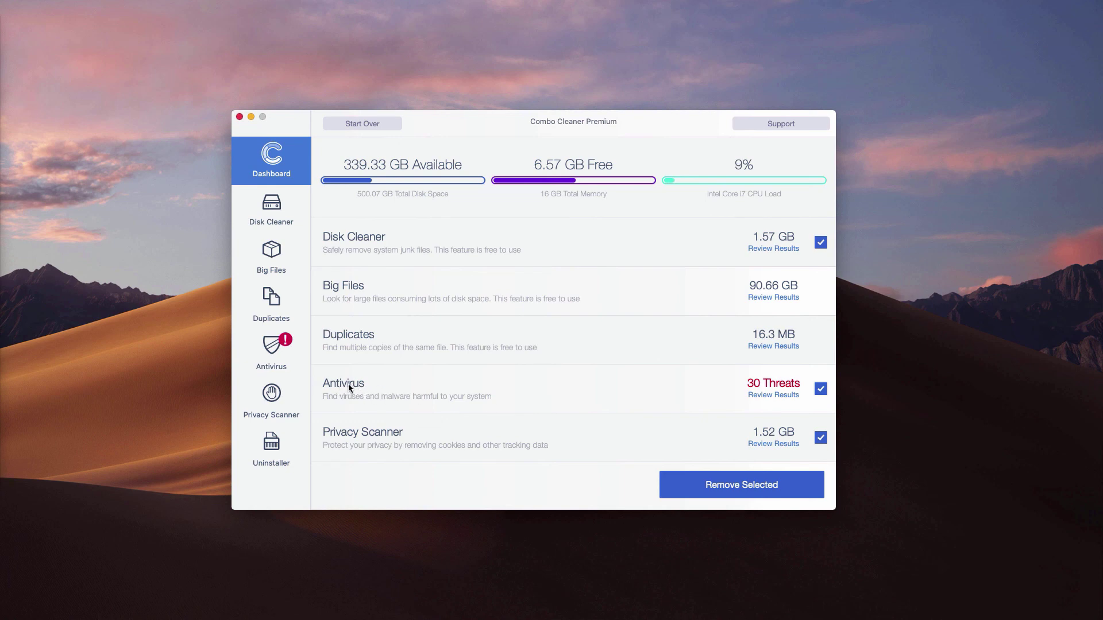
- Open Review Results for the 30 antivirus threats to list the infected adware files
click(774, 396)
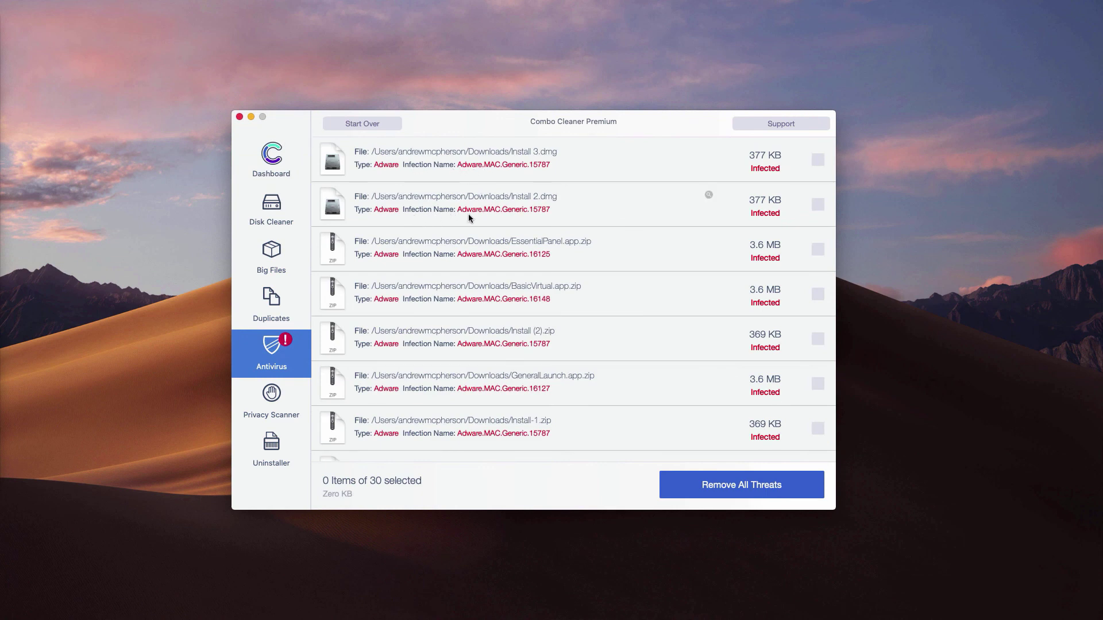
scroll(477, 238, down, 2)
scroll(477, 237, up, 2)
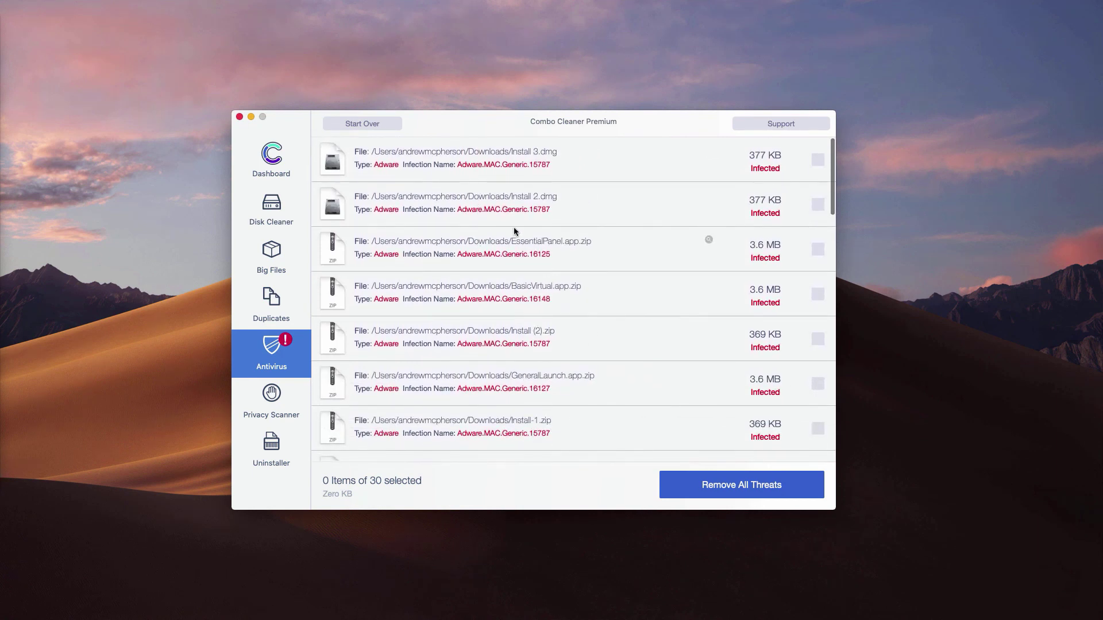